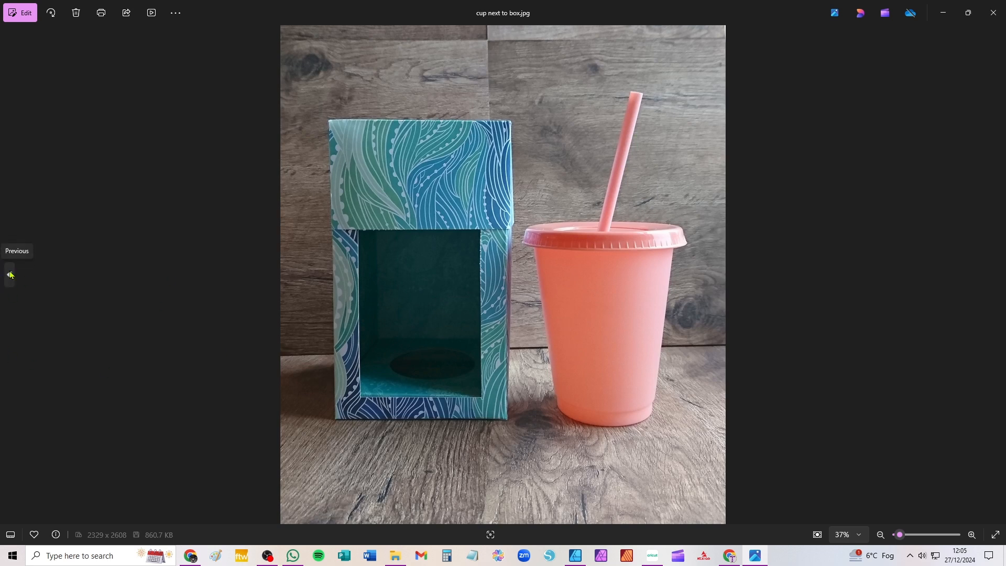
Look through the photos of the finished cup box, including the closed box and the insert and straw close-ups
left_click(9, 274)
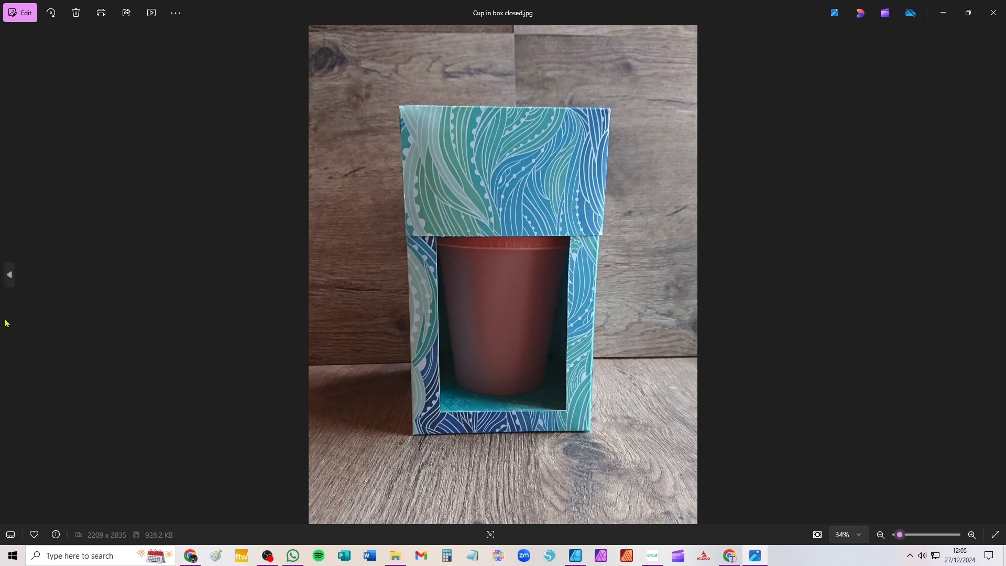
left_click(9, 274)
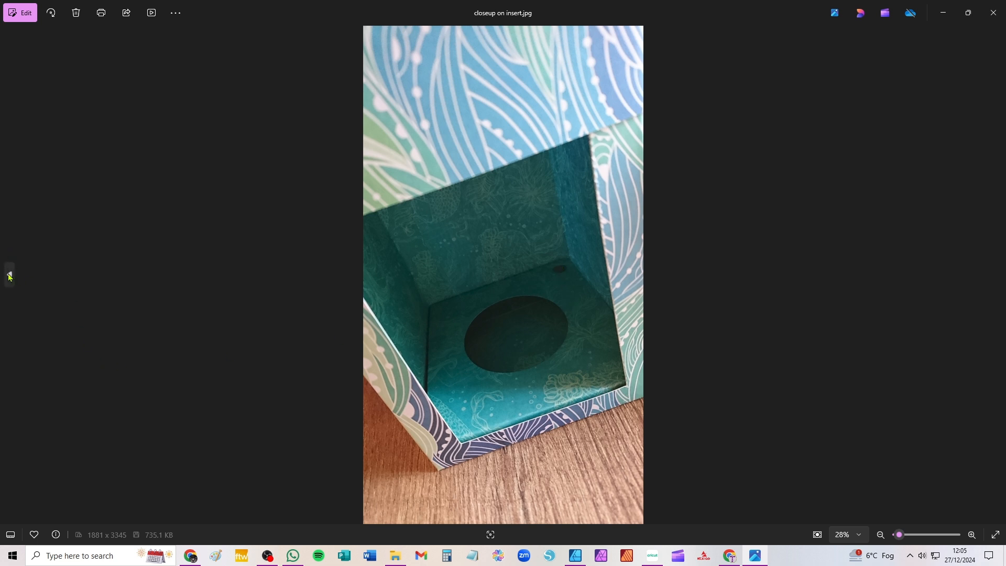
left_click(10, 269)
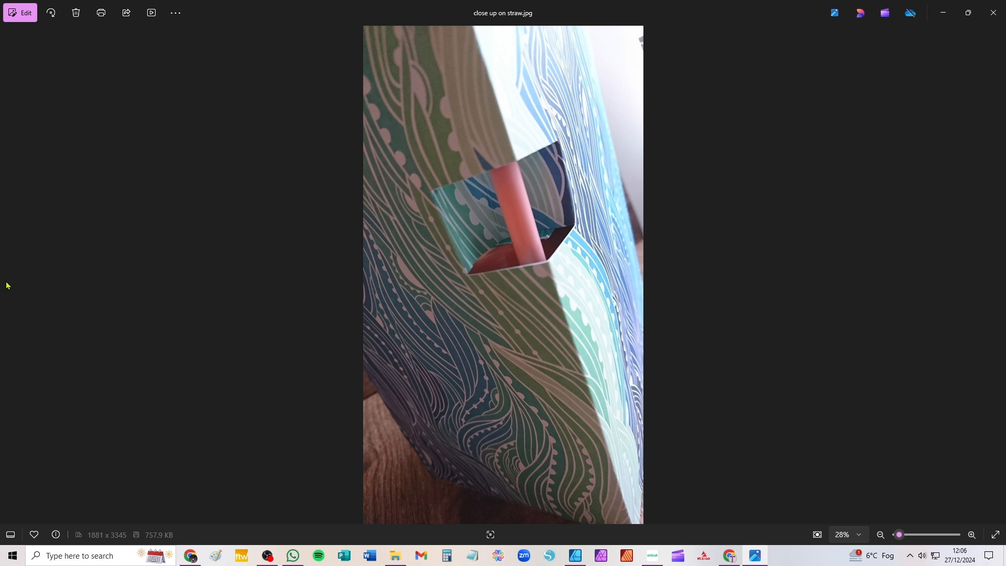
left_click(997, 275)
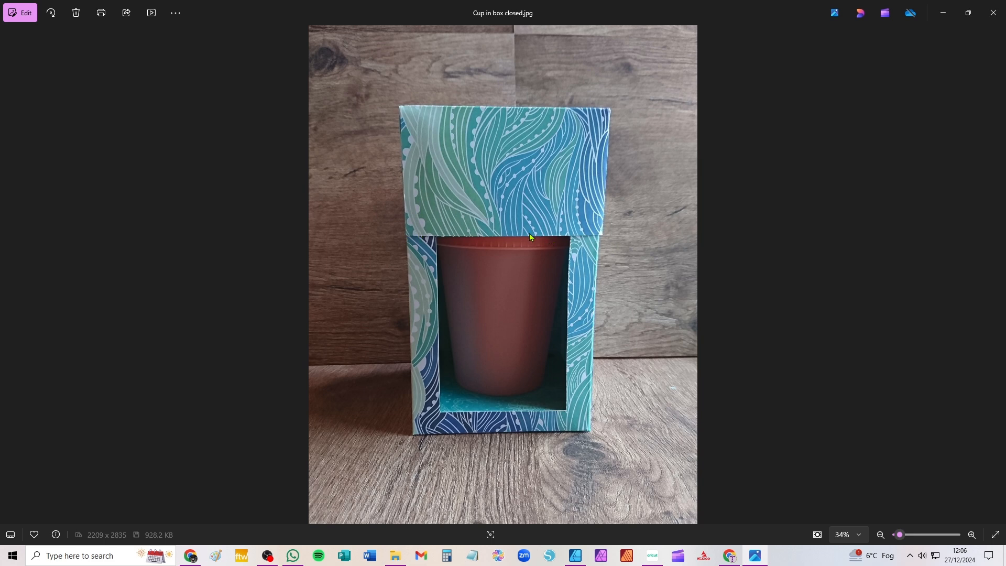
left_click(9, 274)
left_click(8, 277)
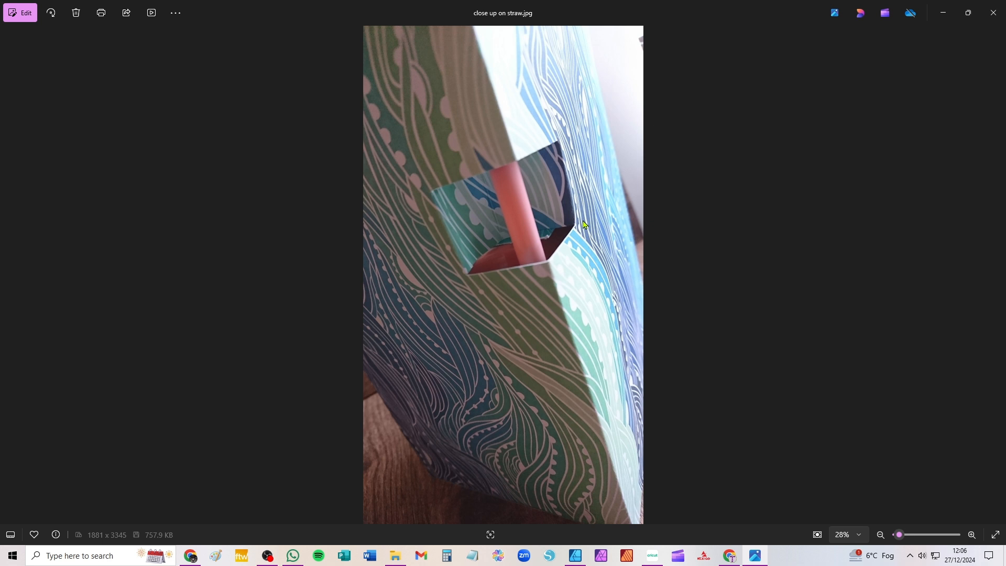
Switch to Cricut Design Space and upload 16oz_Cold_Cup_Box.svg from the Cold Cup Box folder to the canvas
left_click(655, 560)
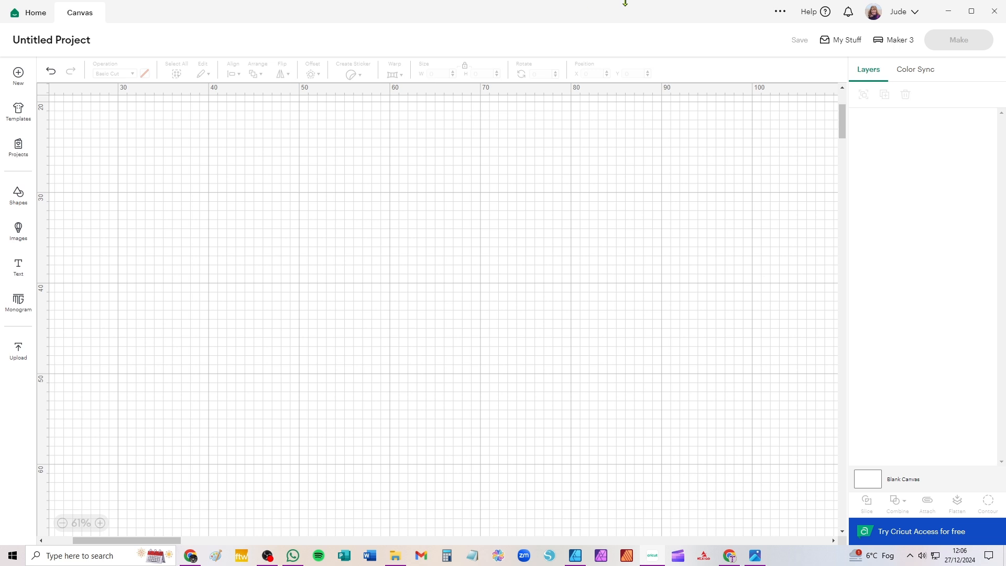
left_click(20, 355)
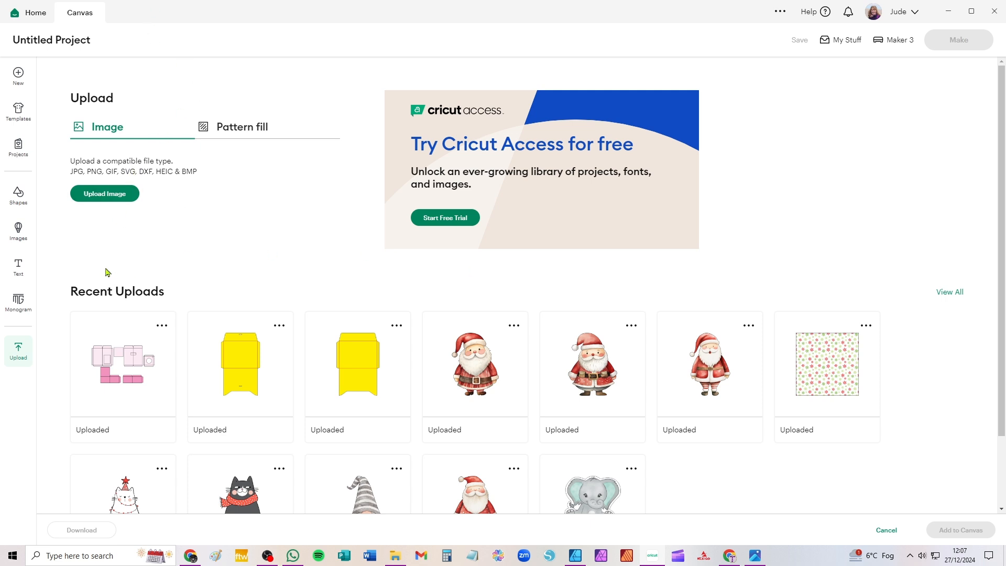
left_click(106, 199)
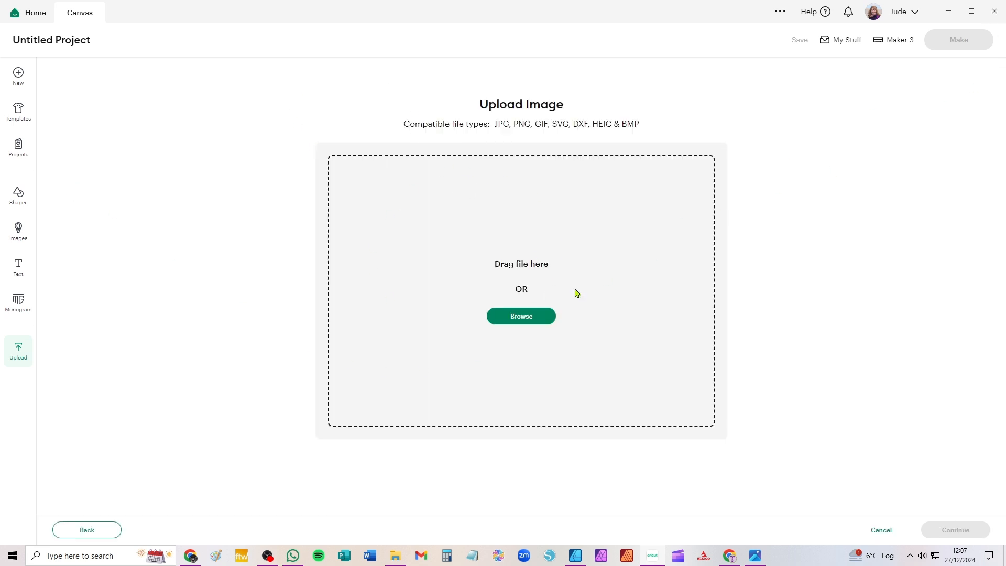
left_click(519, 320)
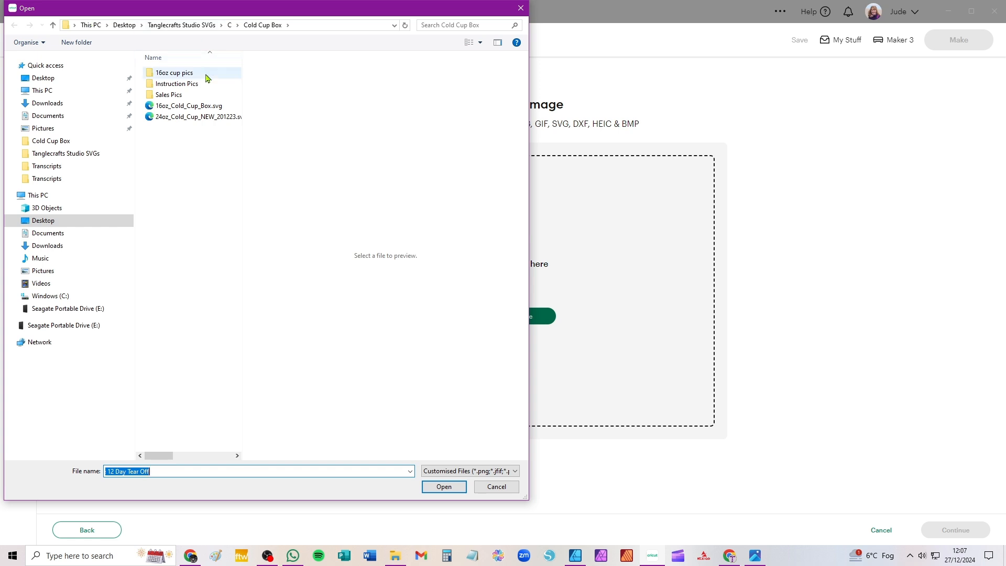
left_click(163, 108)
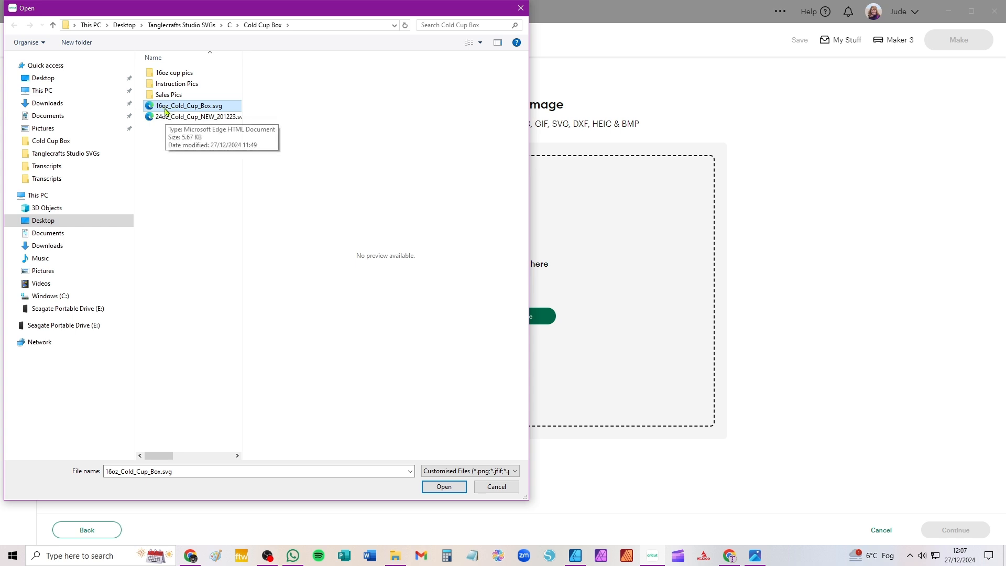
left_click(445, 488)
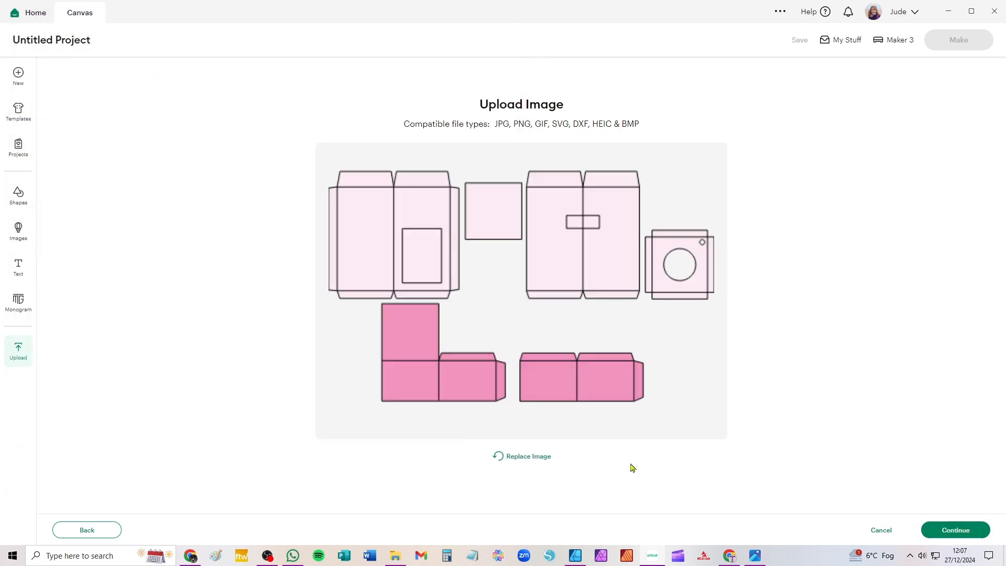
left_click(957, 531)
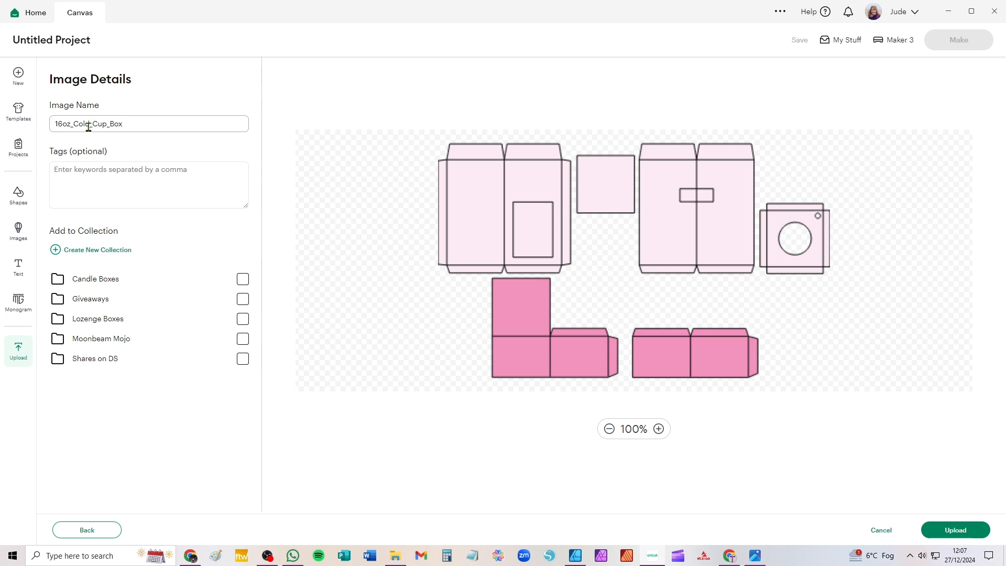
left_click(956, 535)
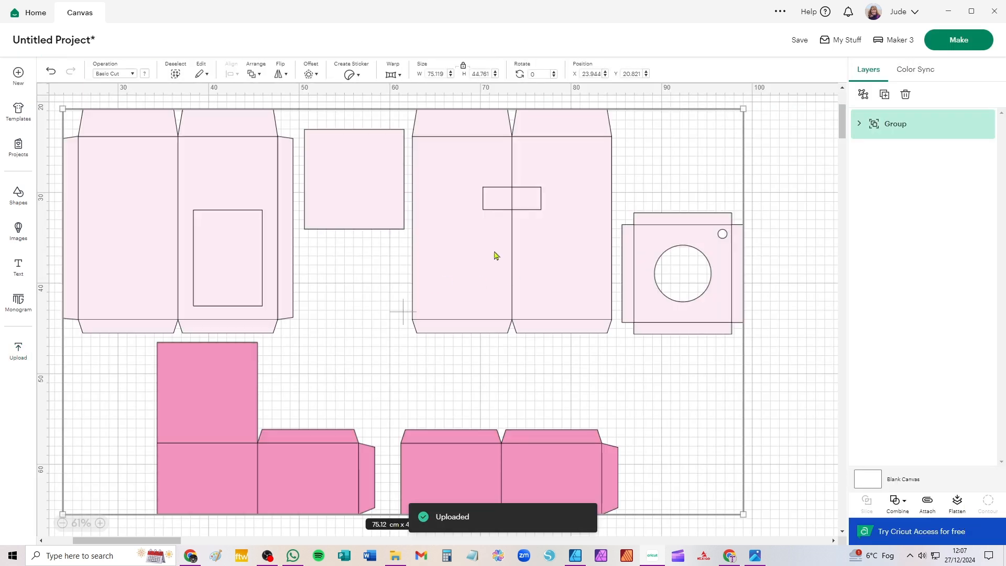
left_click(786, 151)
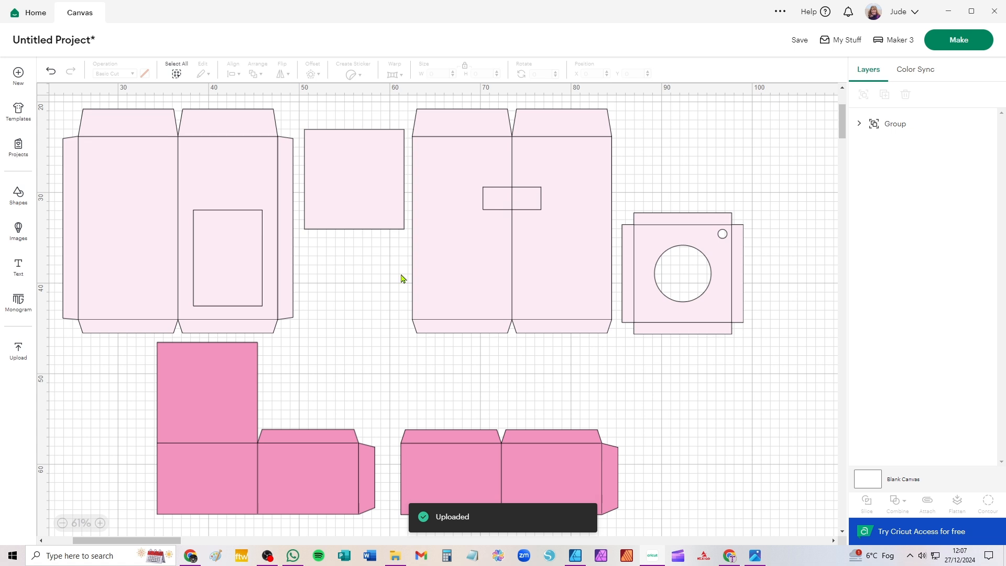
Ungroup the uploaded cup box design to separate its fold lines from its cut pieces
left_click(504, 274)
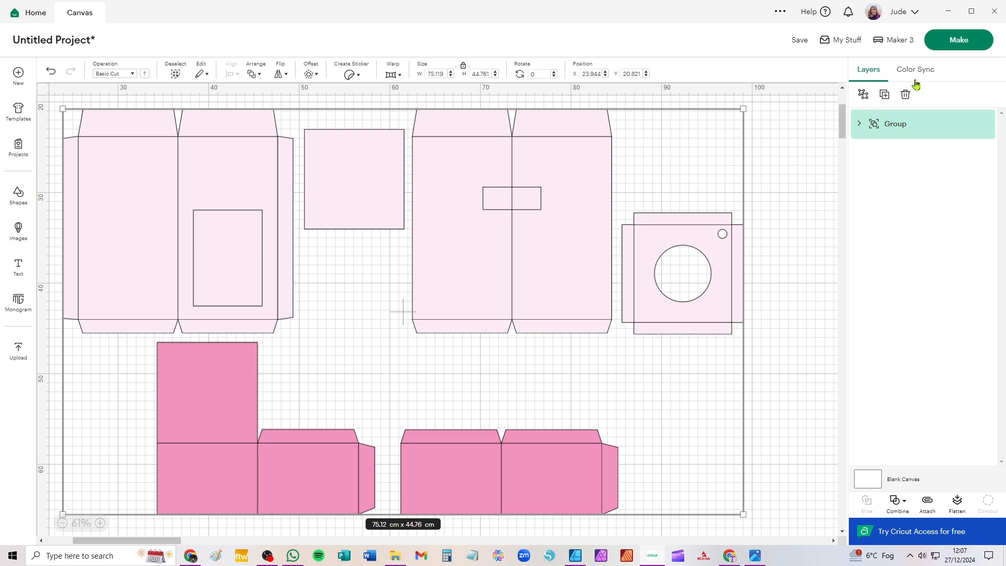
left_click(864, 95)
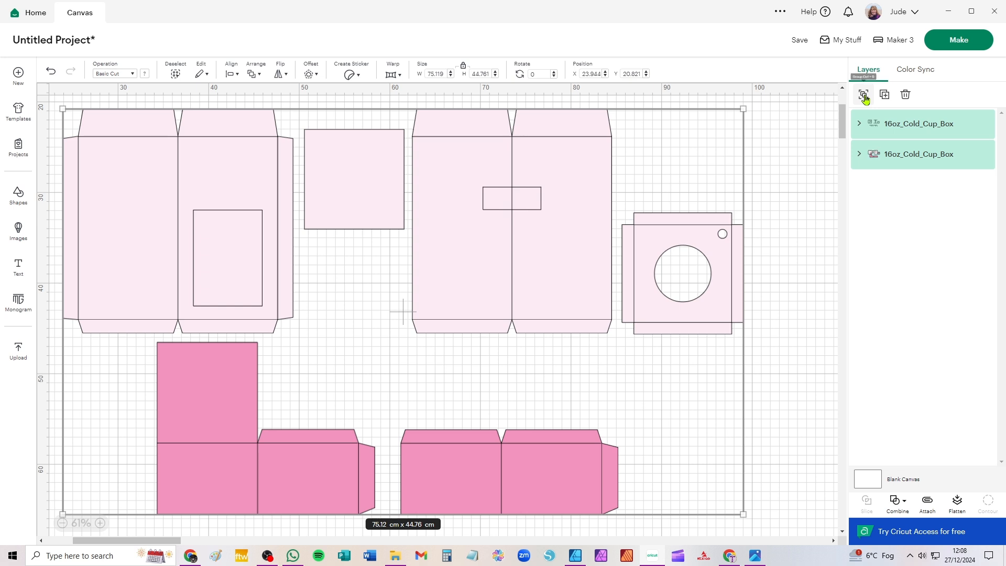
left_click(795, 157)
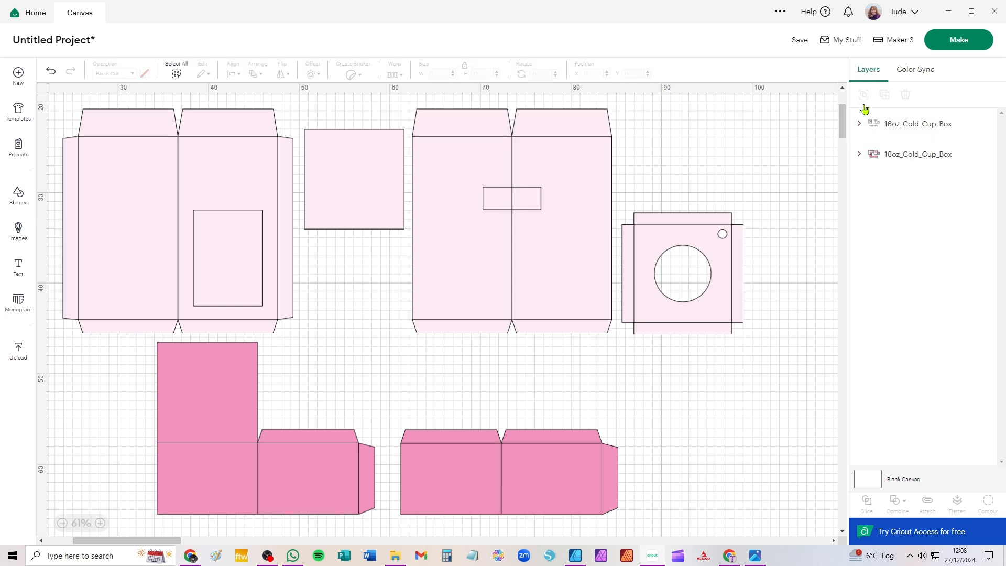
Change the group of fold lines to the Score operation and ungroup it into individual score layers
left_click(910, 126)
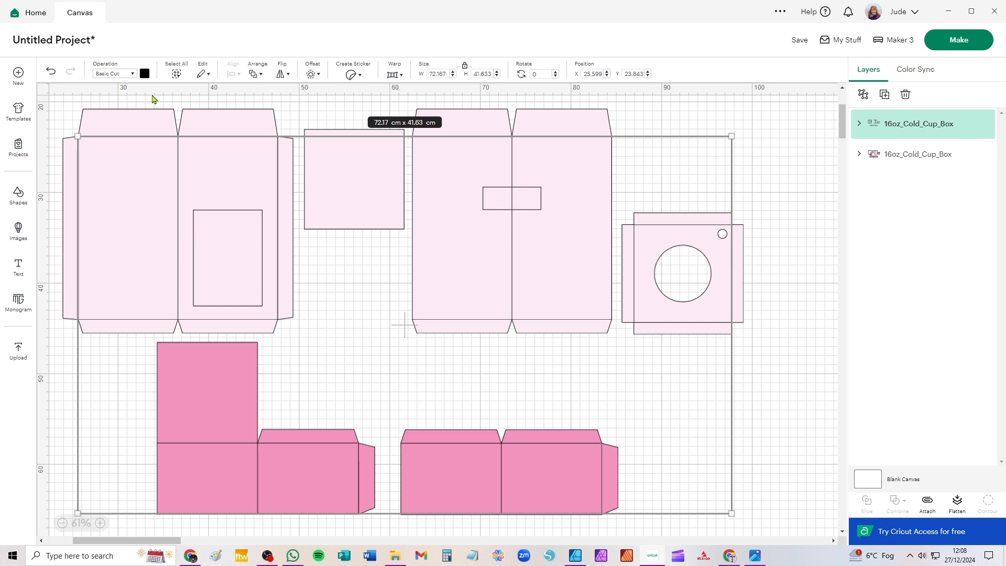
left_click(115, 79)
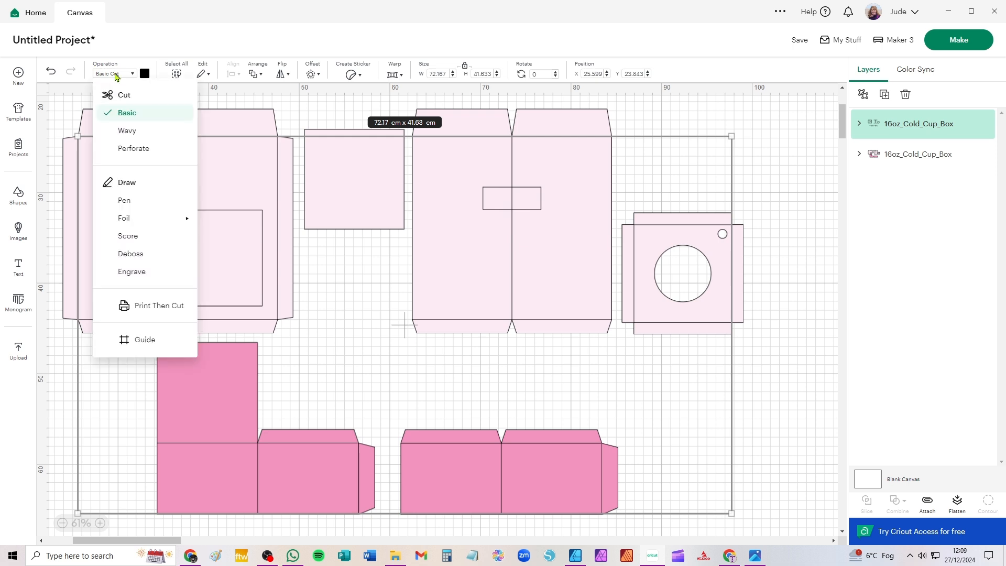
left_click(136, 237)
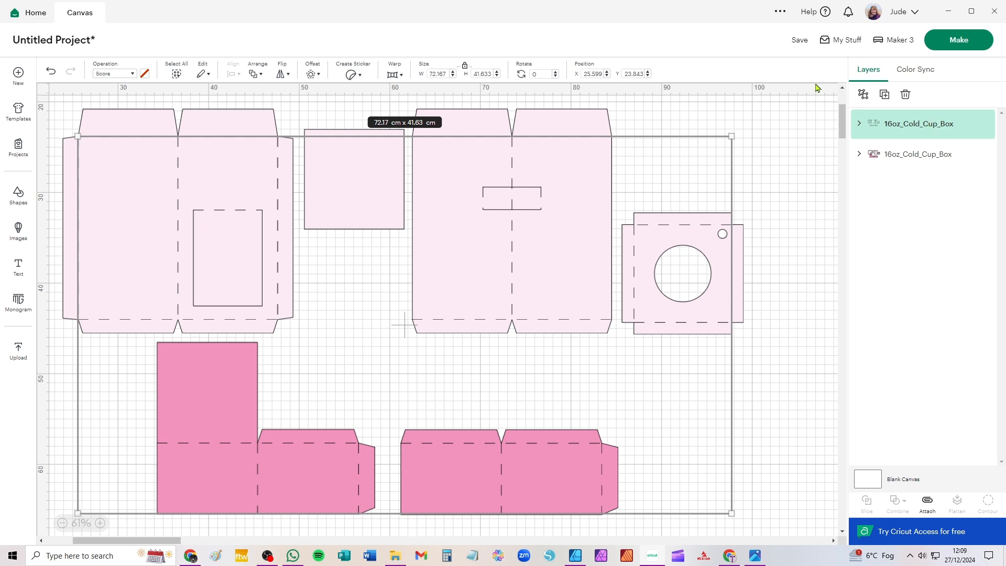
left_click(865, 97)
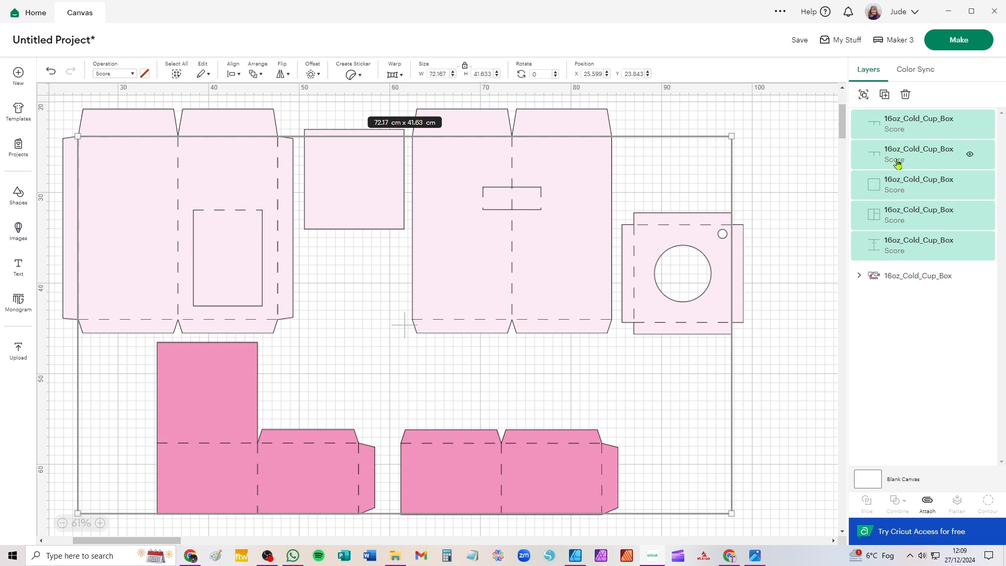
left_click(802, 128)
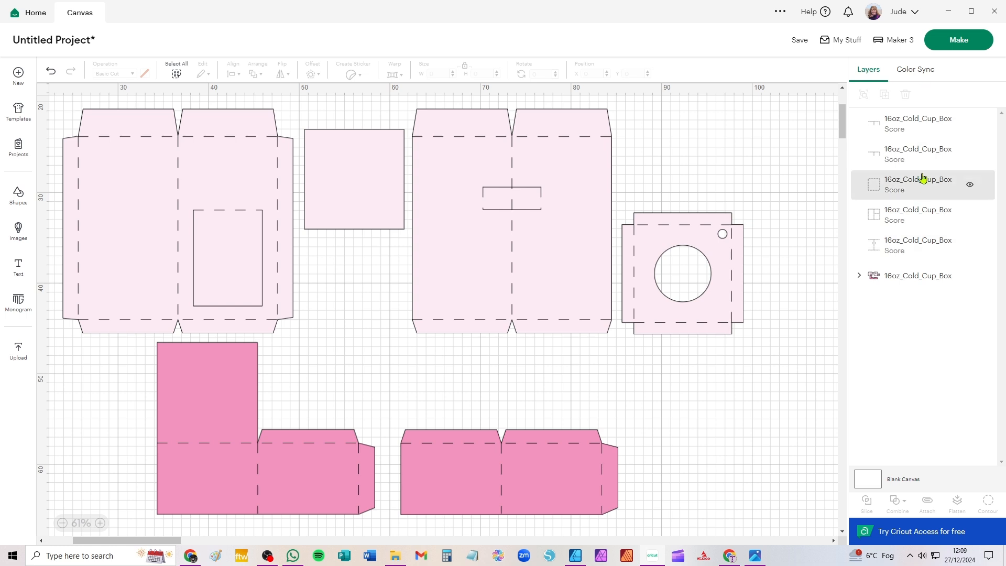
Ungroup the group of cut pieces so that each box piece has its own layer
left_click(908, 282)
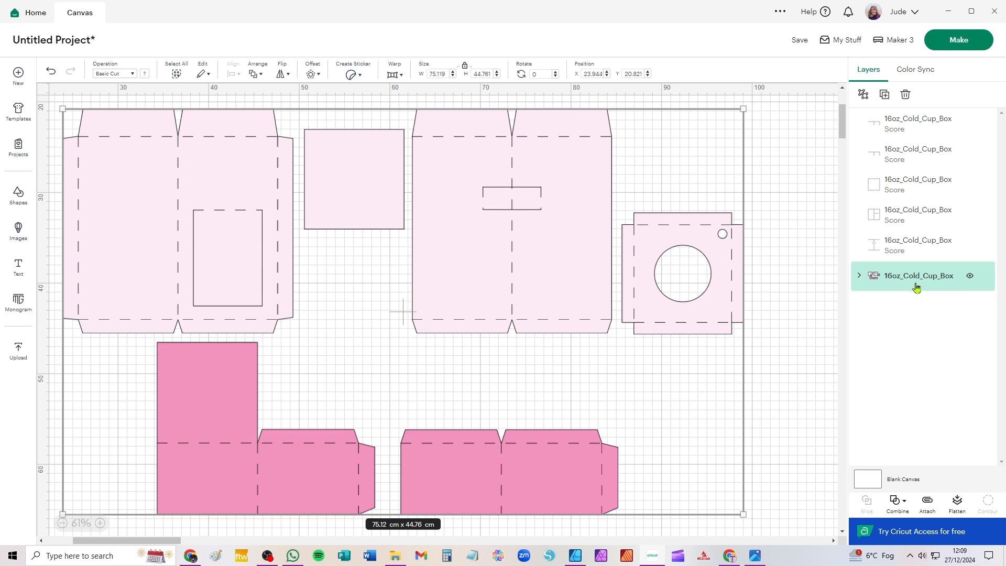
left_click(859, 276)
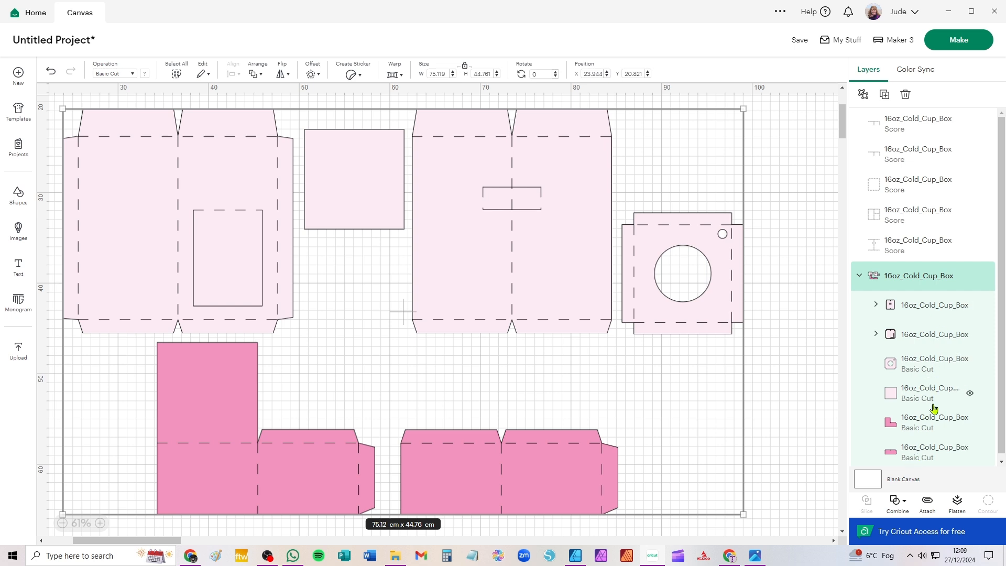
left_click(864, 97)
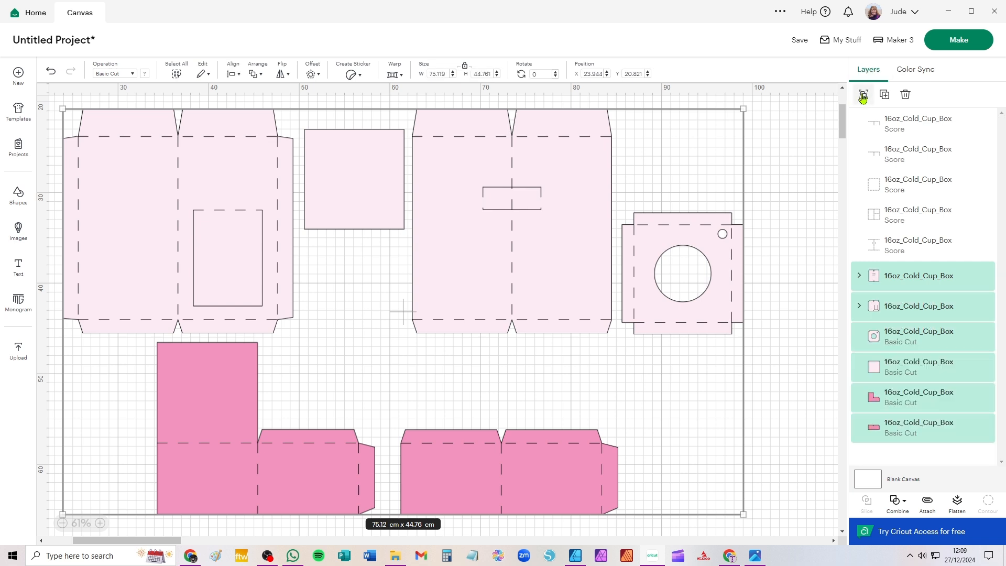
left_click(791, 144)
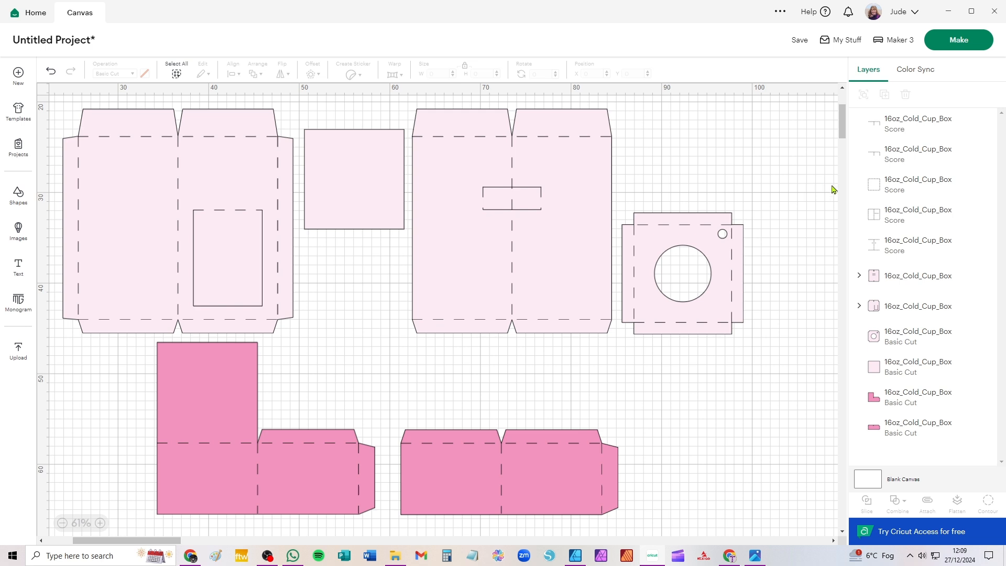
Attach the score lines to the insert piece with the round holes and move it up and to the right
left_click_drag(771, 187, 617, 352)
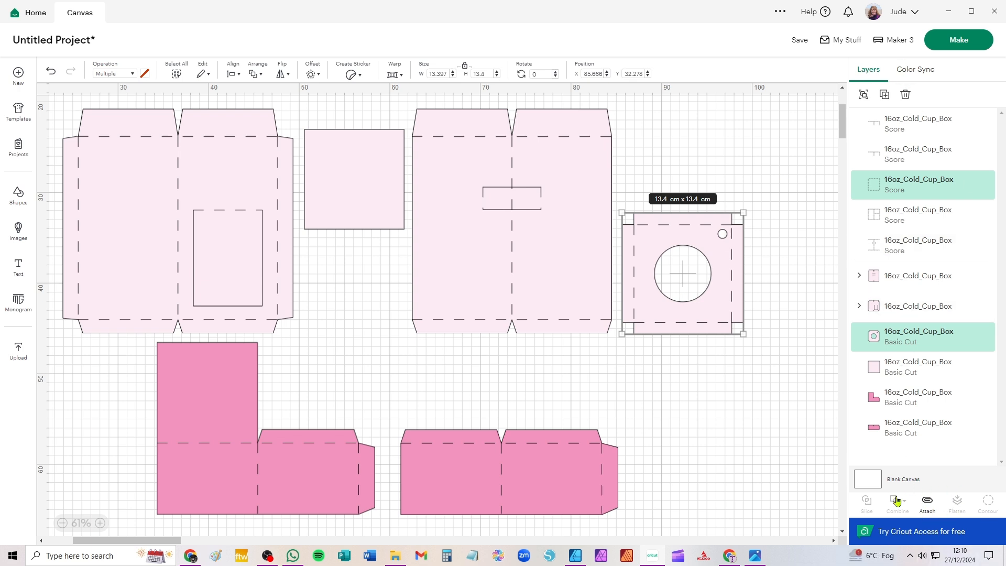
left_click(928, 504)
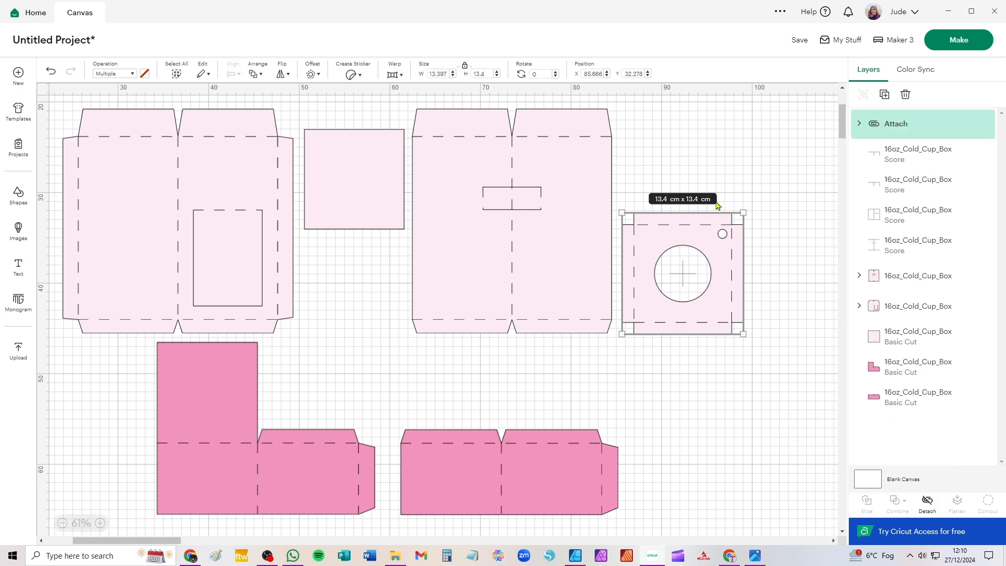
left_click_drag(714, 315, 776, 222)
Attach the score lines to the box panel with the straw slot, shift it and the insert right, and place the square below the insert
left_click_drag(636, 360, 407, 94)
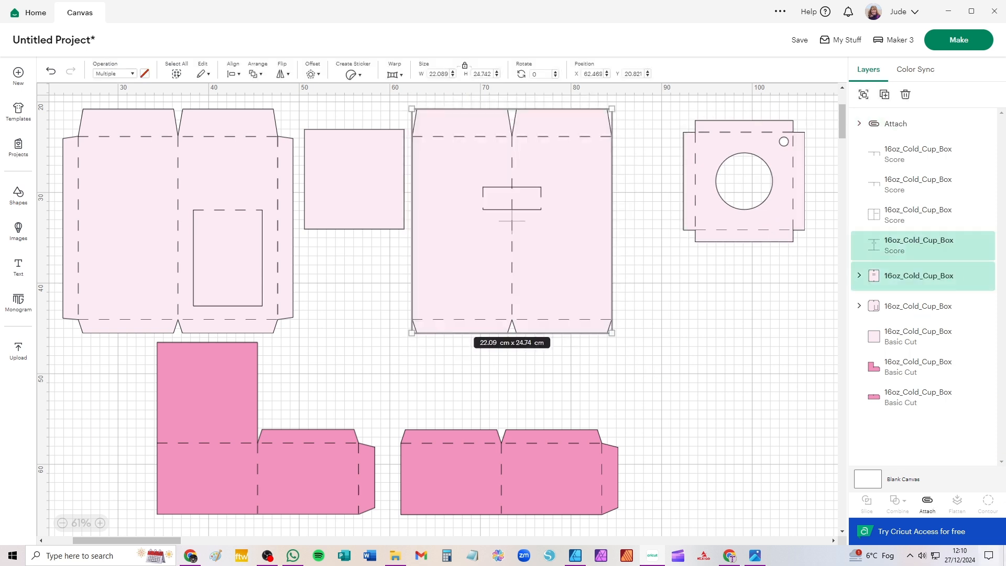
left_click(927, 502)
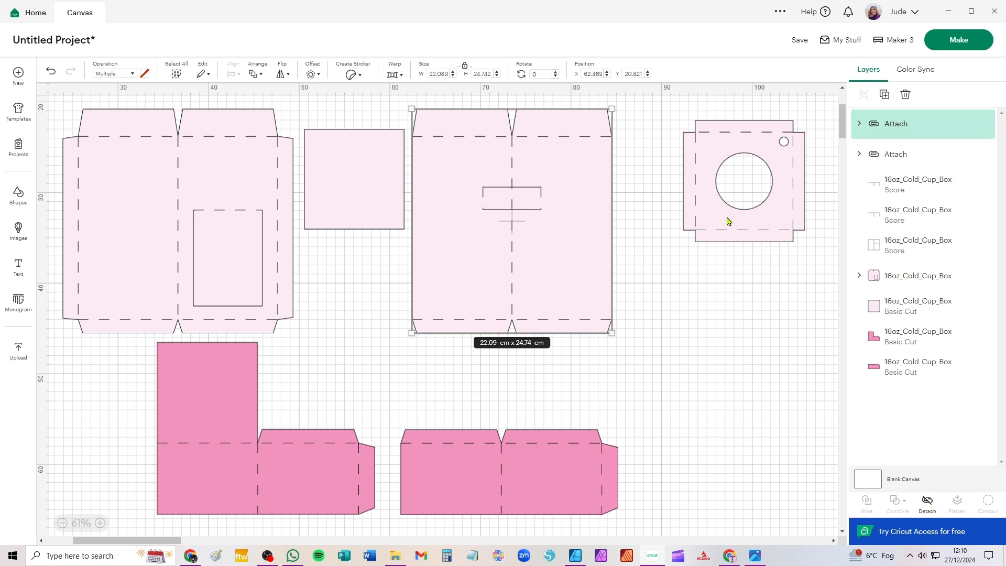
left_click_drag(729, 220, 741, 223)
left_click_drag(566, 269, 630, 264)
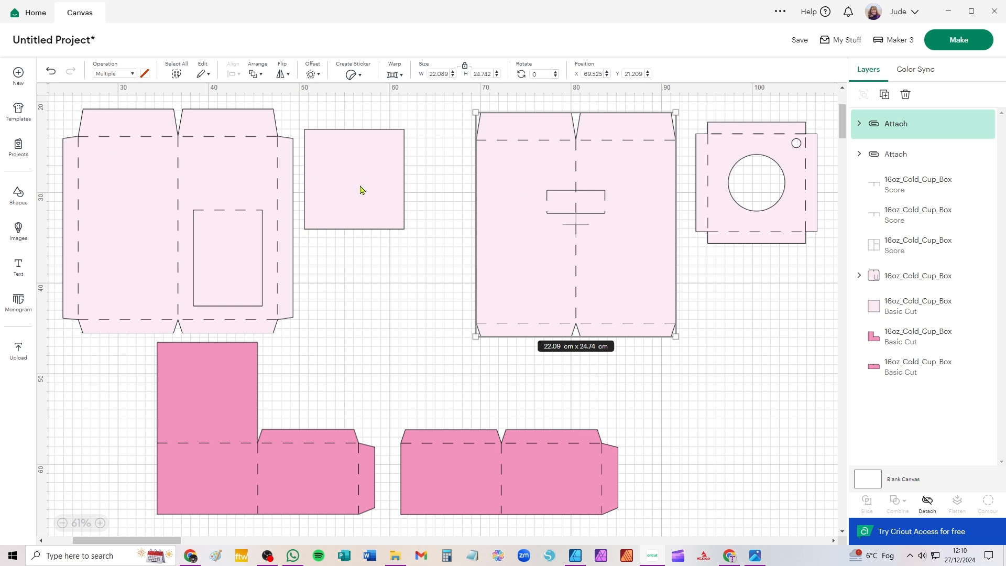
left_click_drag(361, 188, 753, 314)
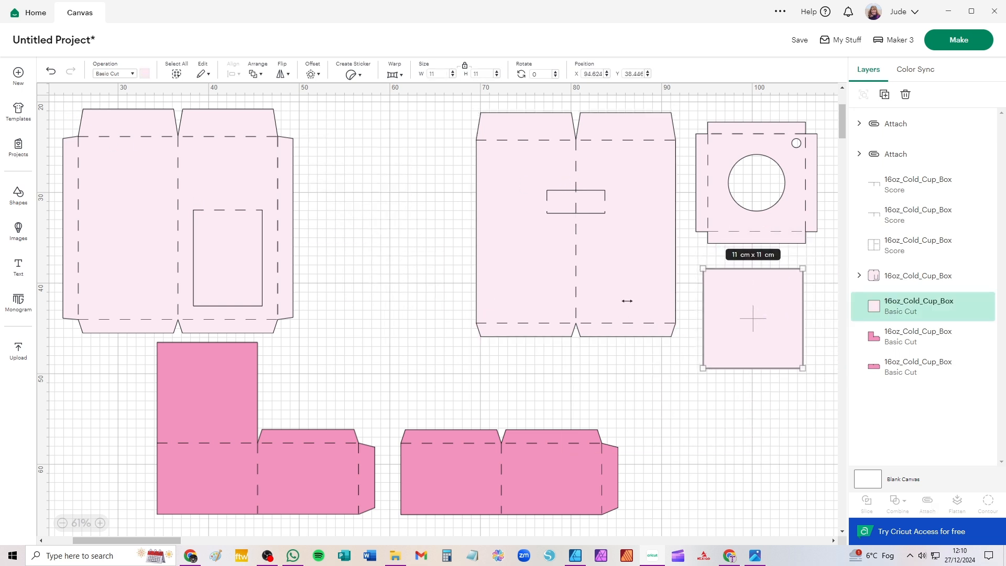
Attach the score lines to the box panel with the window and move it next to the straw-slot panel
left_click(301, 121)
left_click_drag(350, 109, 21, 340)
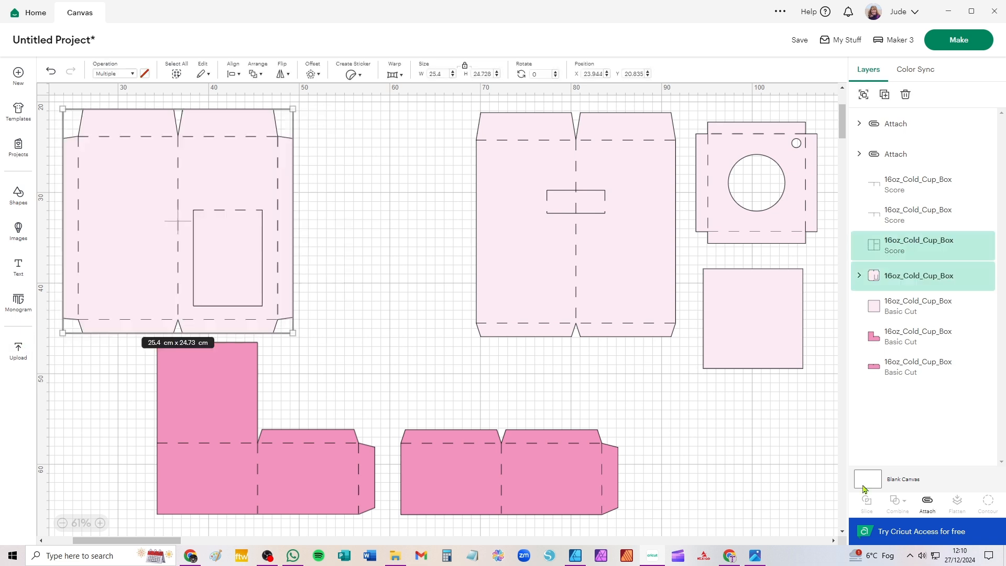
left_click(928, 503)
left_click_drag(241, 249, 407, 246)
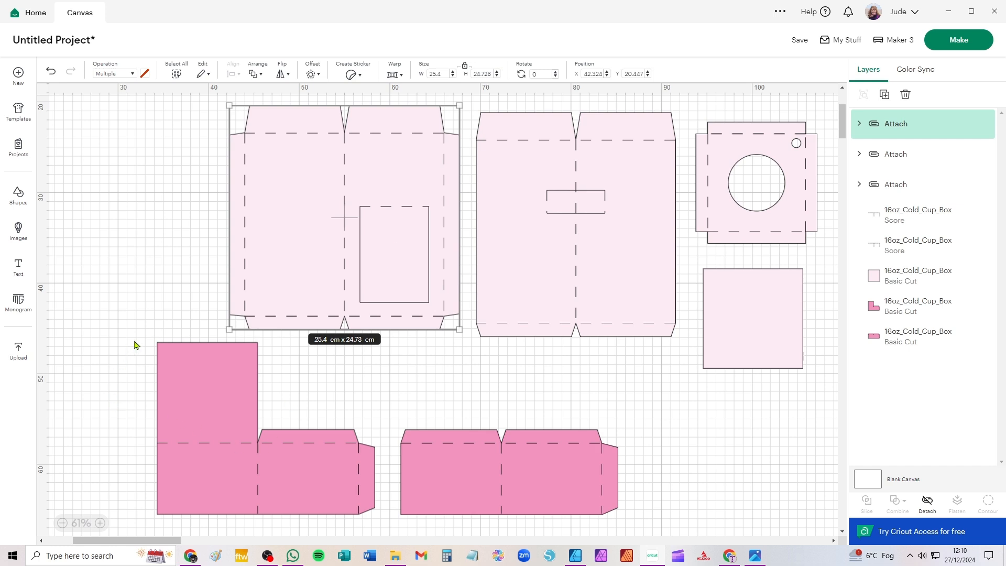
Attach the score lines to the L-shaped dark pink piece and to the dark pink strip piece beside it
left_click_drag(134, 340, 389, 528)
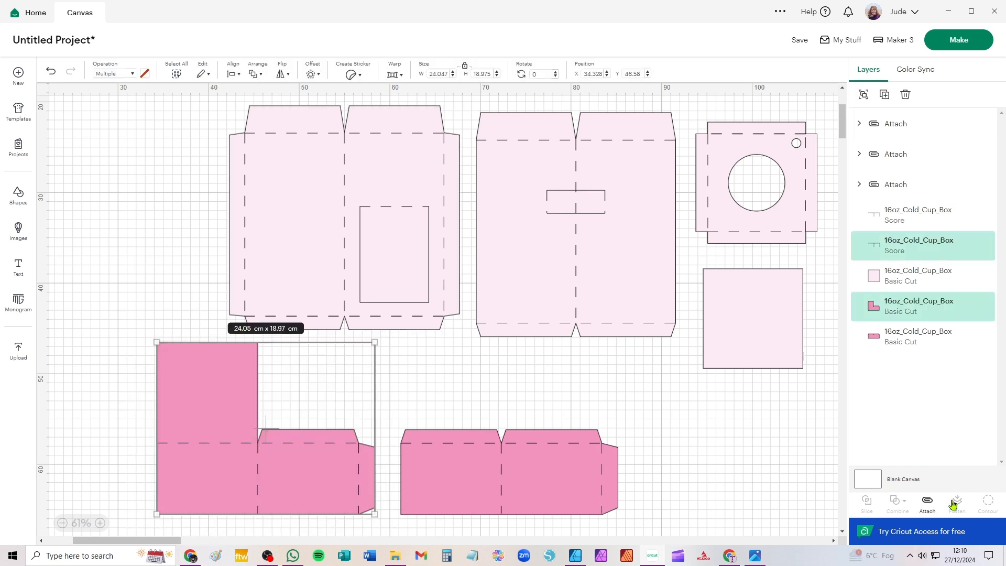
left_click(928, 503)
left_click_drag(740, 379, 392, 539)
left_click(927, 502)
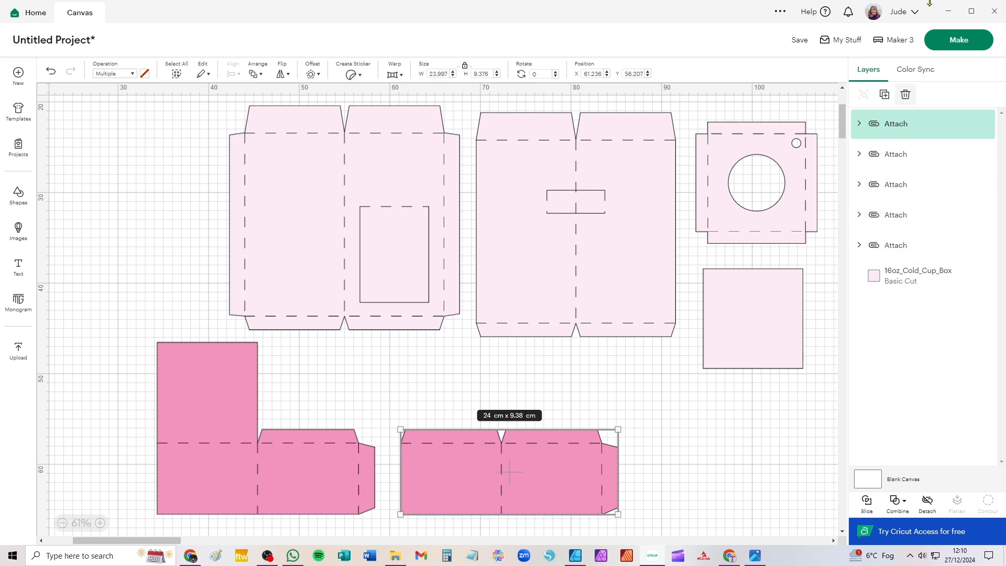
Prepare the project for cutting on a mat and set the first light pink mat's material size to 30.5 cm x 30.5 cm
left_click(963, 40)
left_click(450, 313)
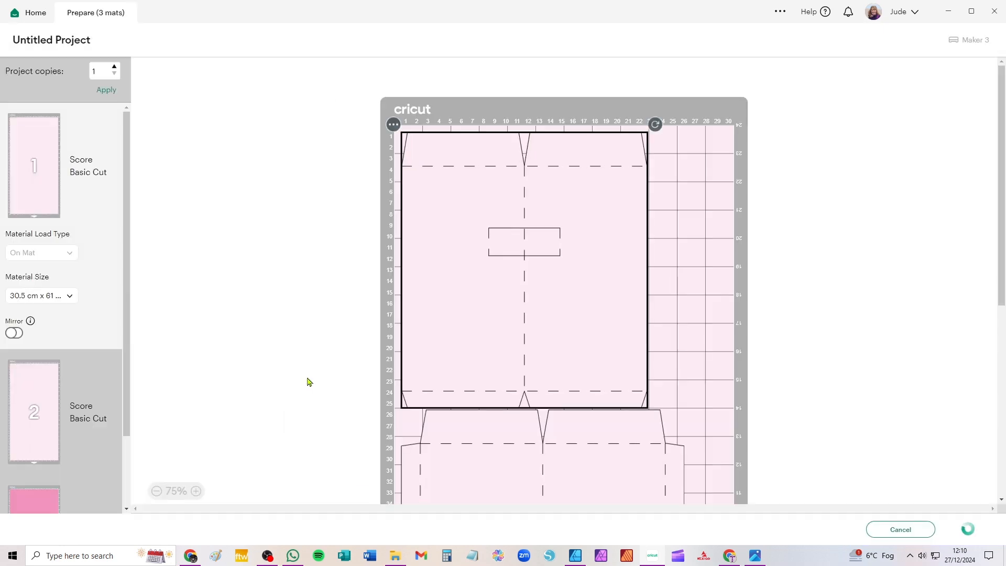
left_click(70, 297)
left_click(56, 375)
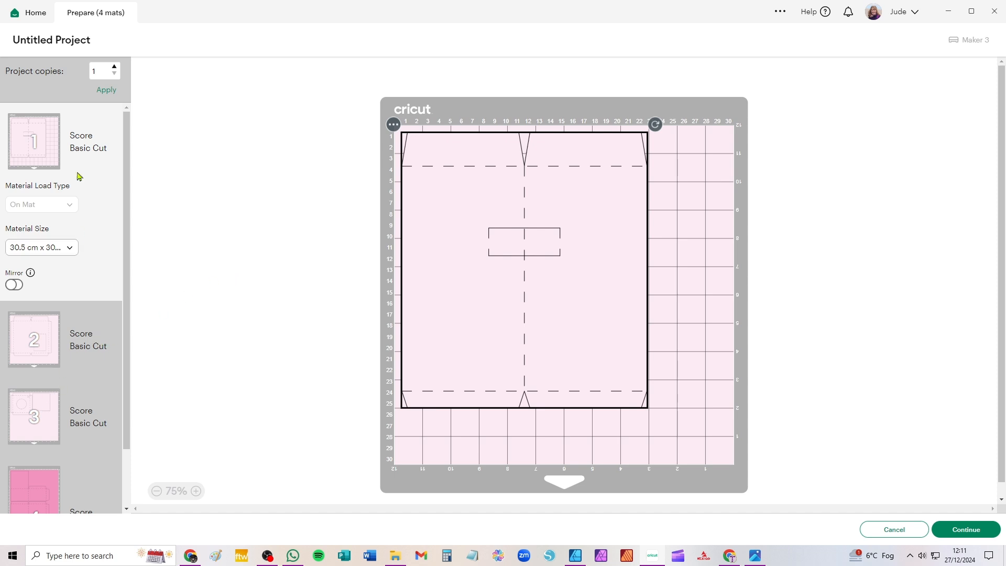
Set the material size of the dark pink mat 4 to 30.5 cm x 30.5 cm
scroll(90, 396, "down", 2)
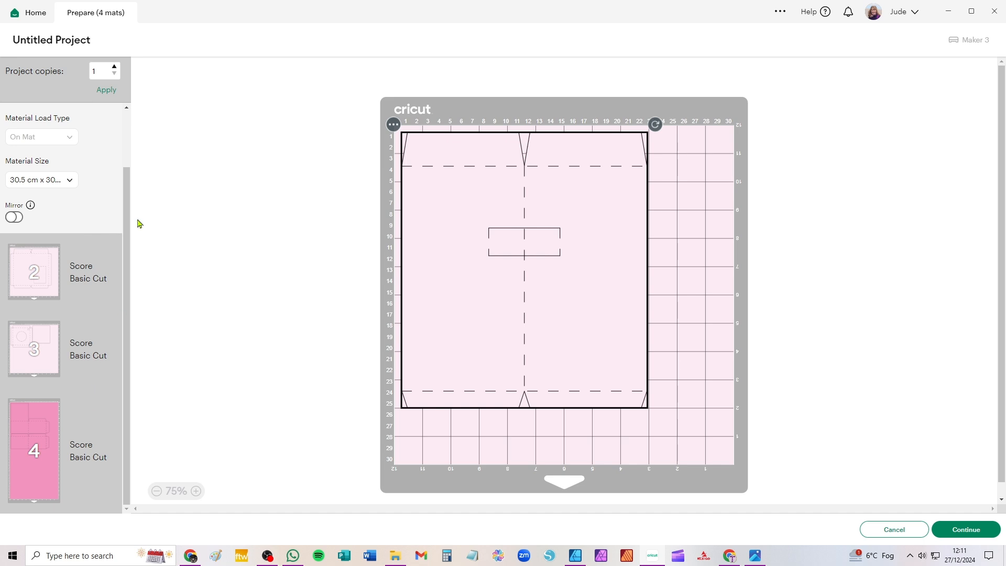
left_click(46, 460)
left_click(38, 470)
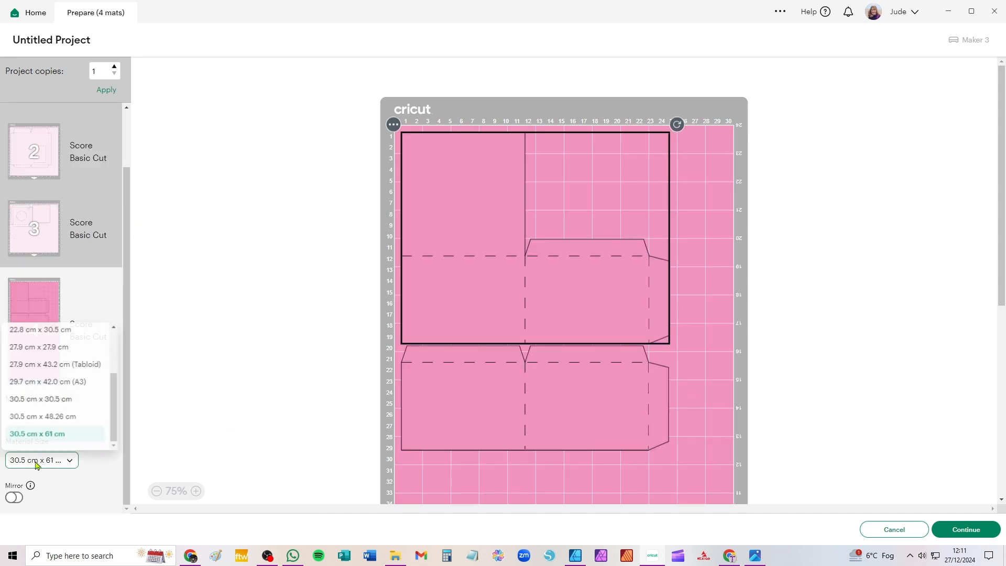
left_click(66, 398)
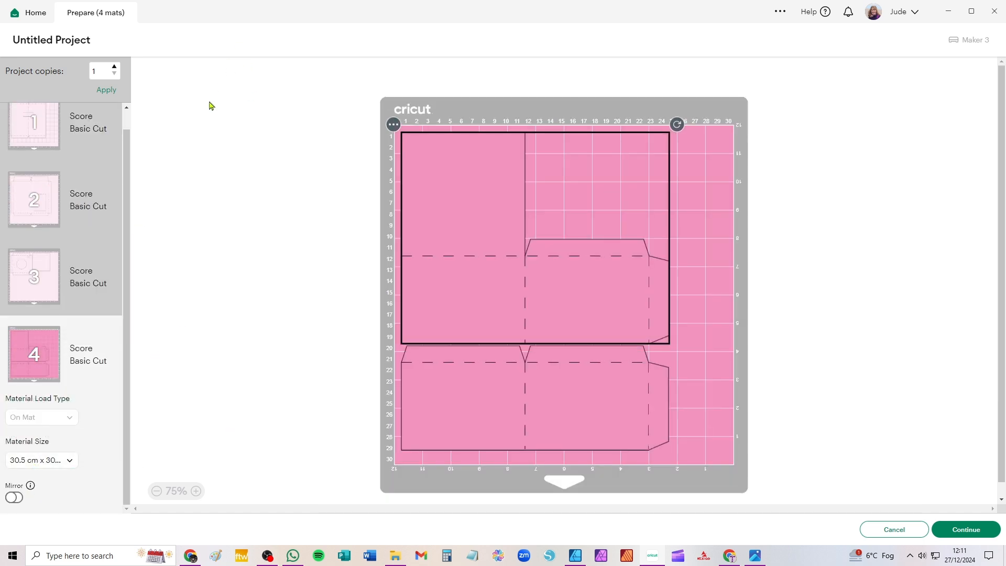
scroll(74, 372, "up", 1)
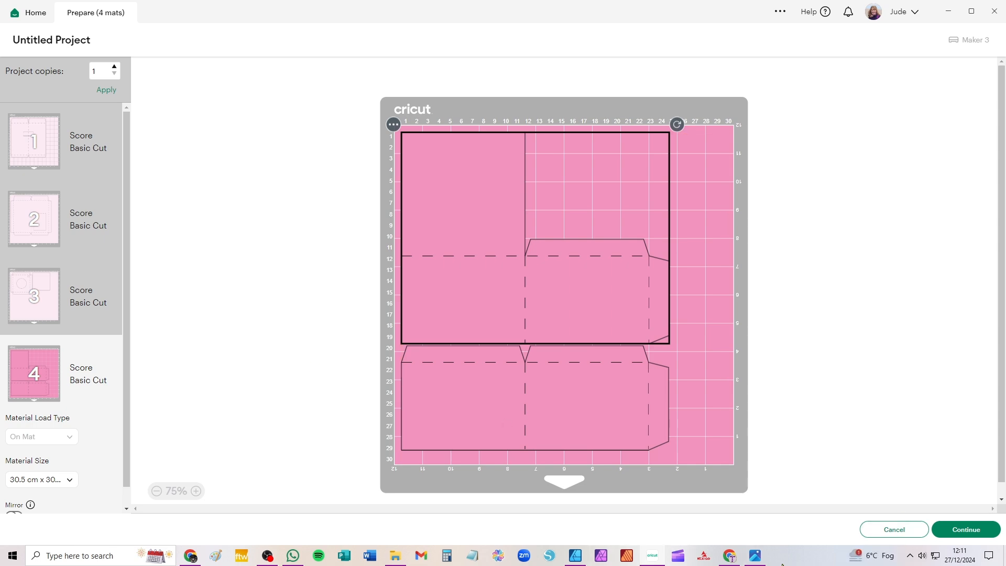
Switch to the photo viewer and browse from the straw close-up to the photo of the closed box with the cup
left_click(756, 556)
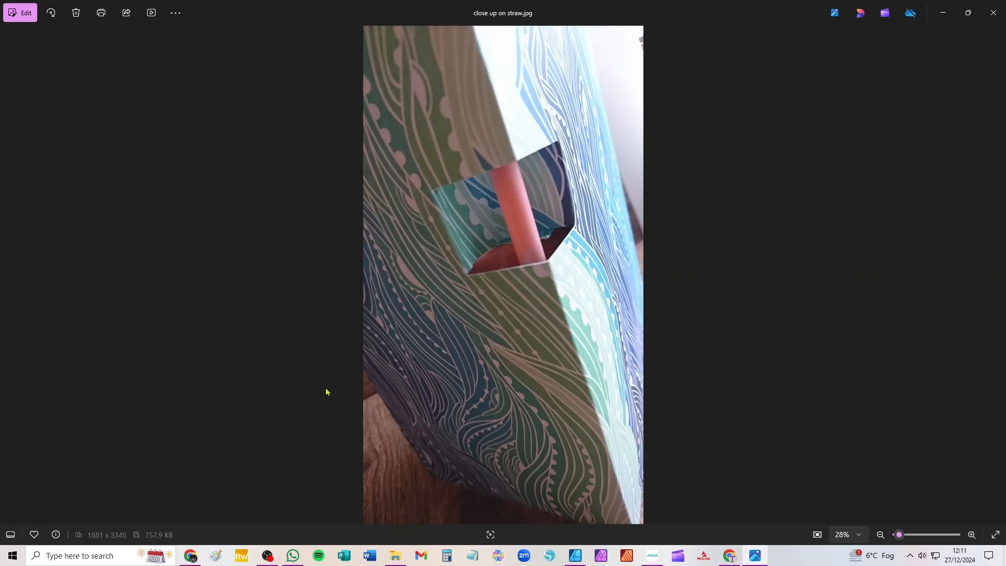
left_click(997, 277)
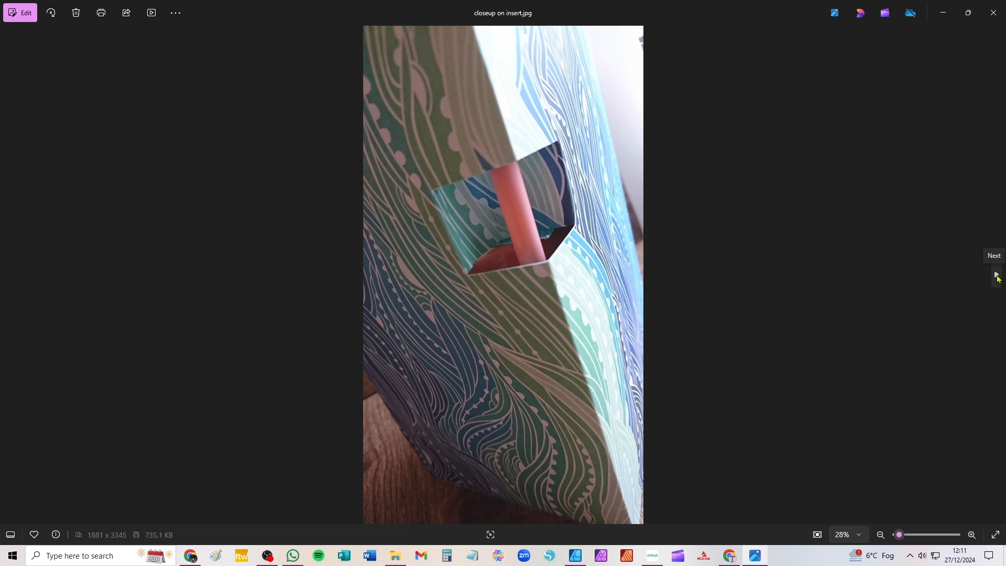
left_click(997, 277)
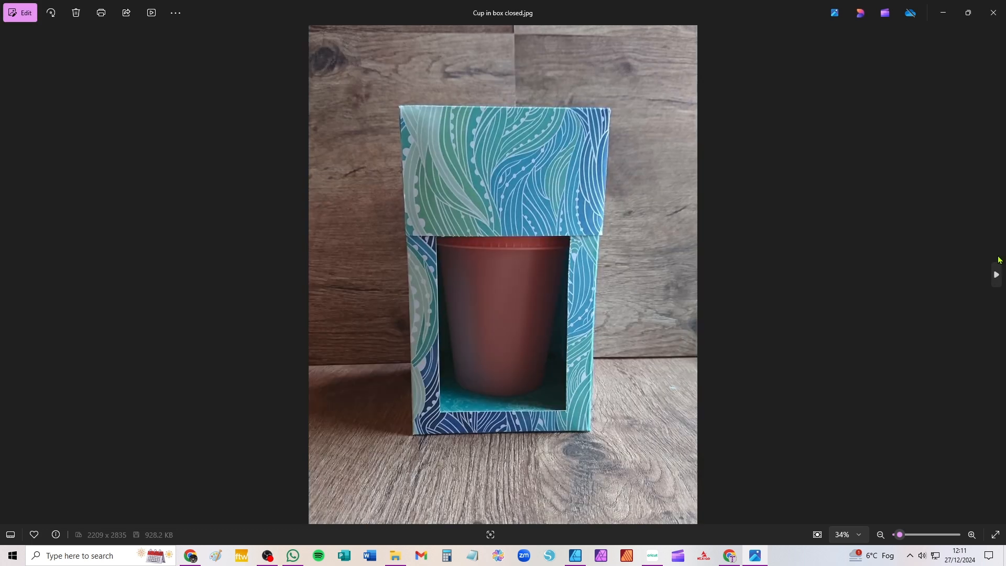